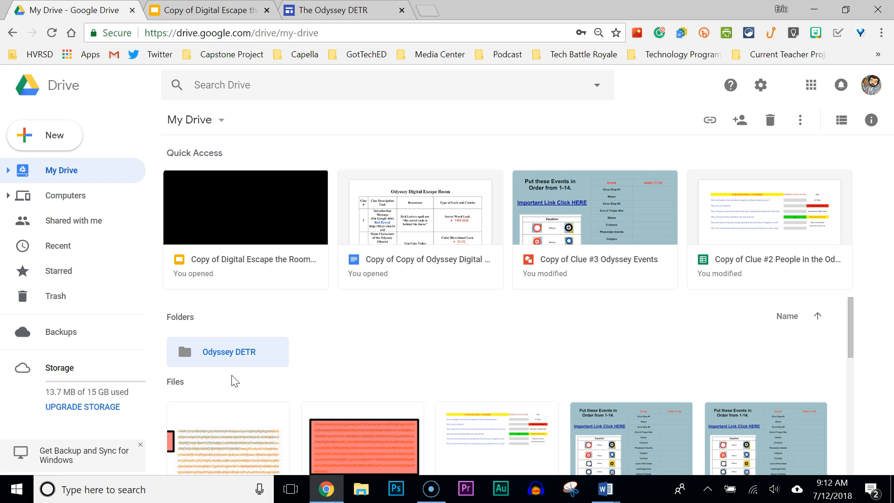
Turn on link sharing for the Odyssey DETR folder so anyone with the link can view only, and save the settings
left_click(213, 364)
left_click(218, 355)
right_click(218, 357)
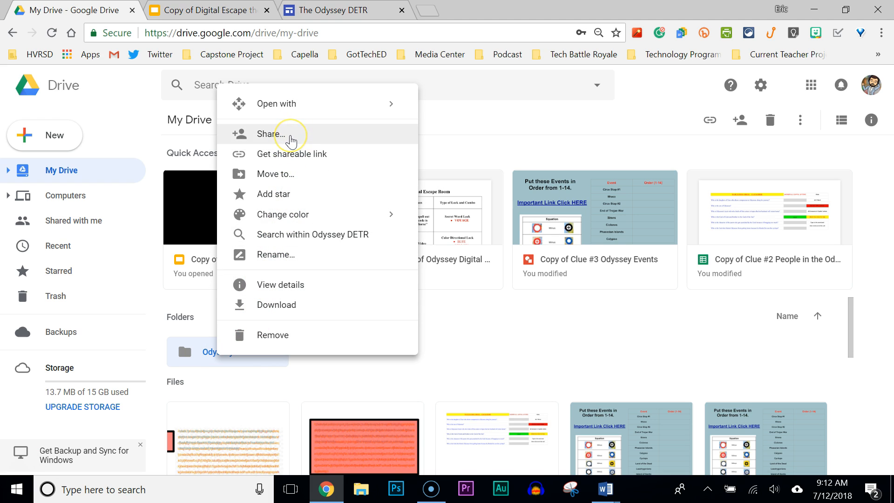
left_click(292, 141)
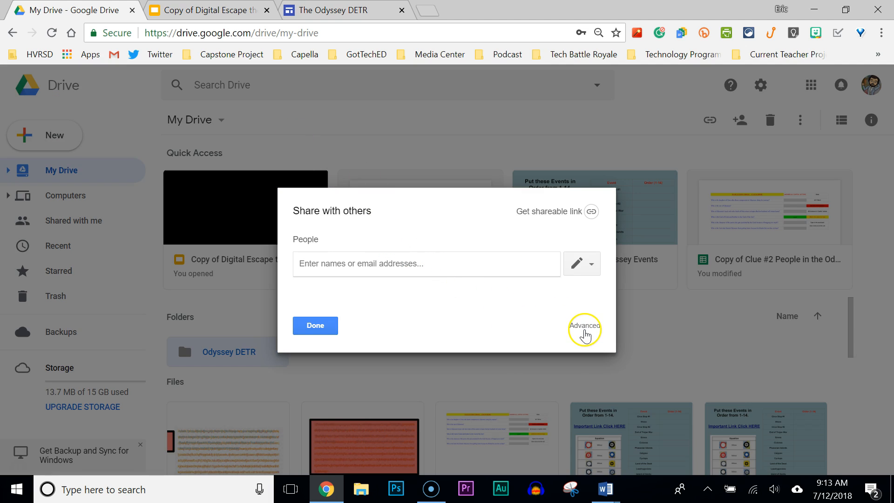
left_click(585, 326)
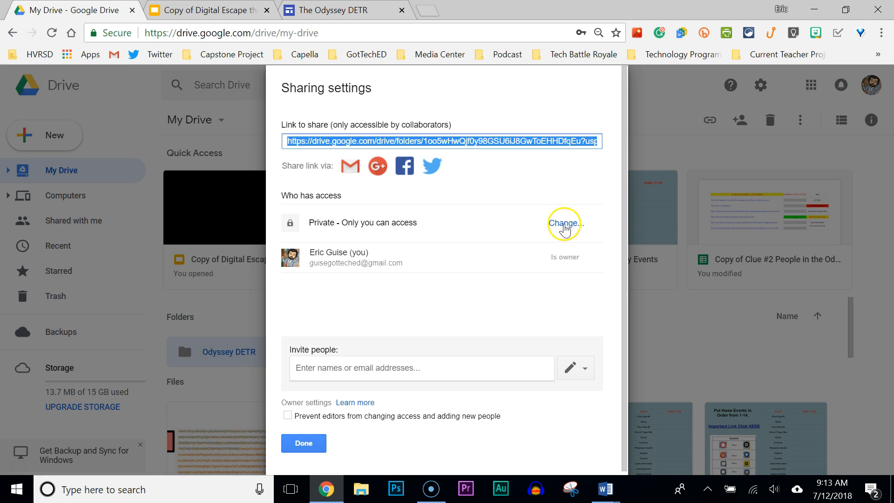
left_click(566, 224)
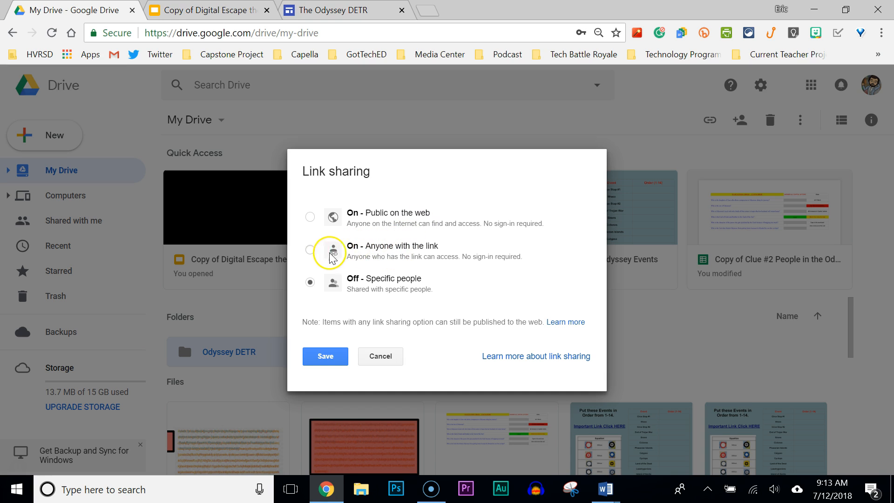
left_click(311, 250)
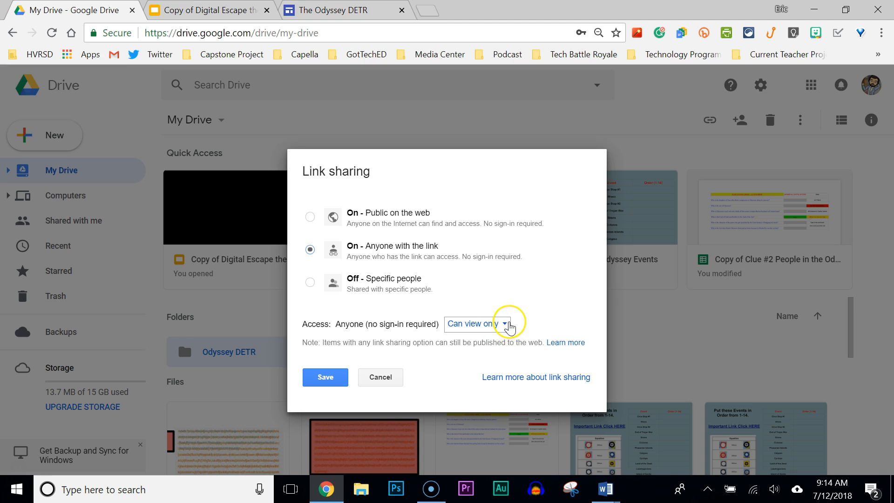
left_click(505, 324)
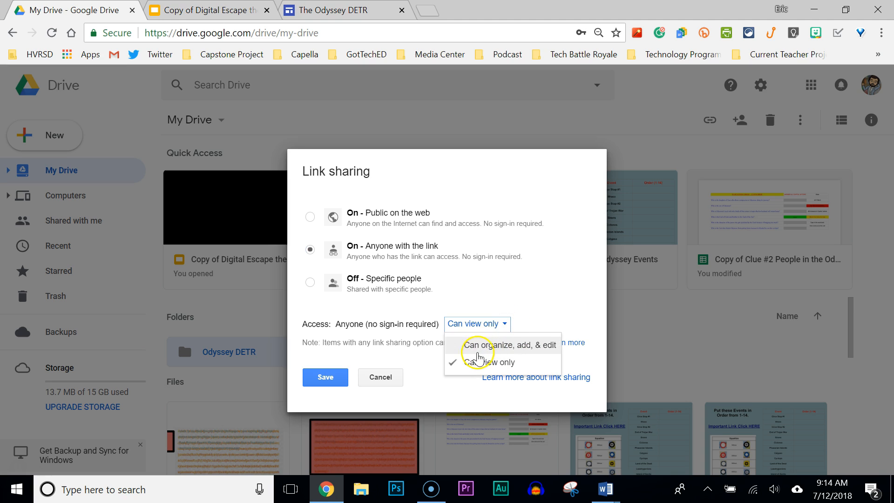
left_click(536, 306)
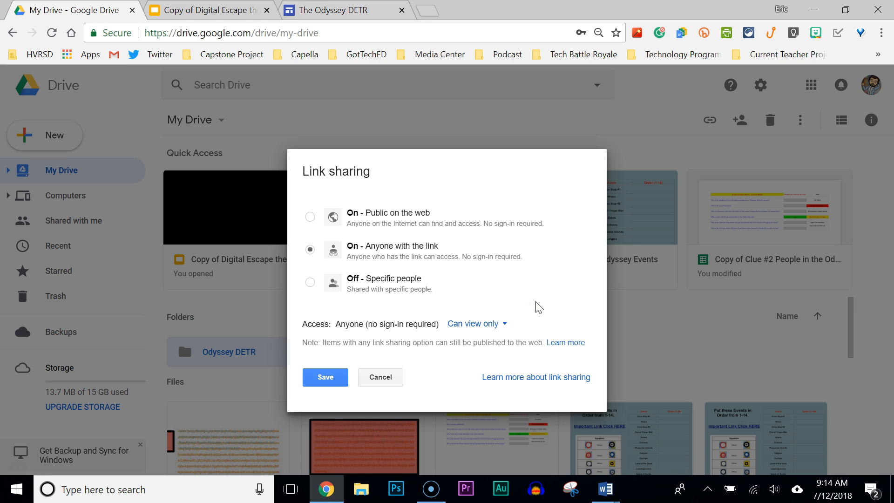
left_click(520, 319)
left_click(325, 378)
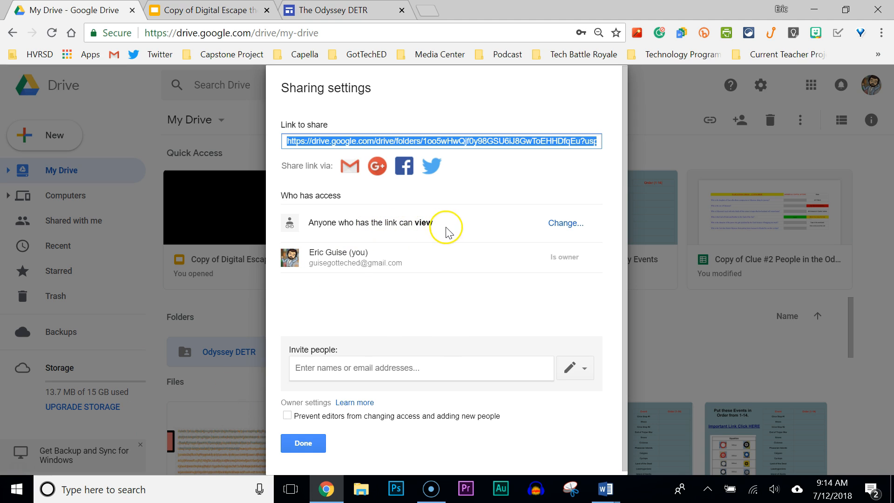
left_click(296, 444)
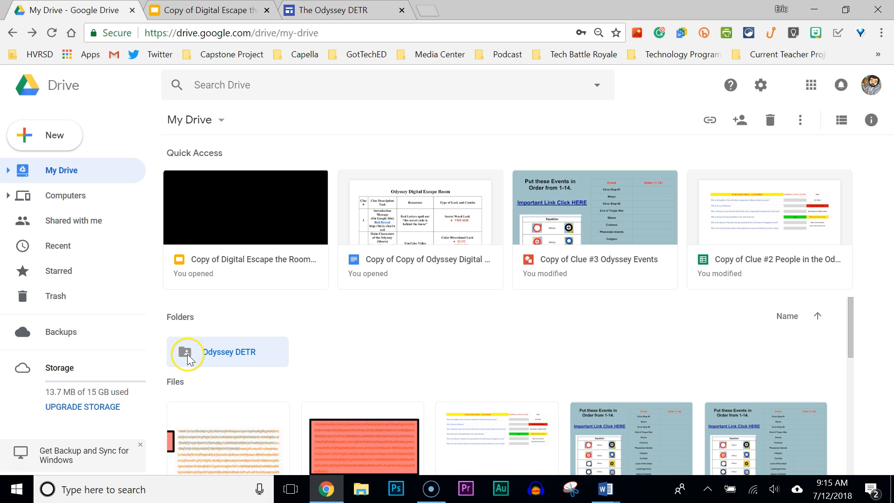
View the contents of the Odyssey DETR folder, and check the link on the Zeus image in the Google Sites draft
double_click(235, 355)
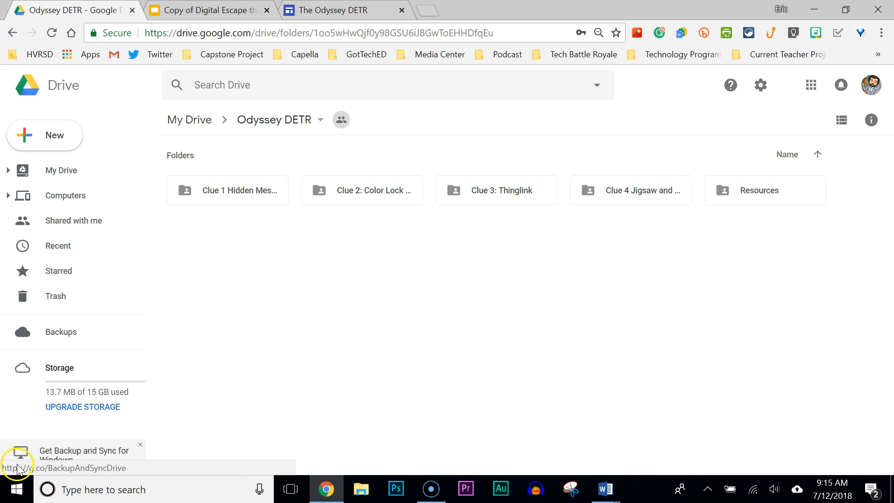
left_click(328, 12)
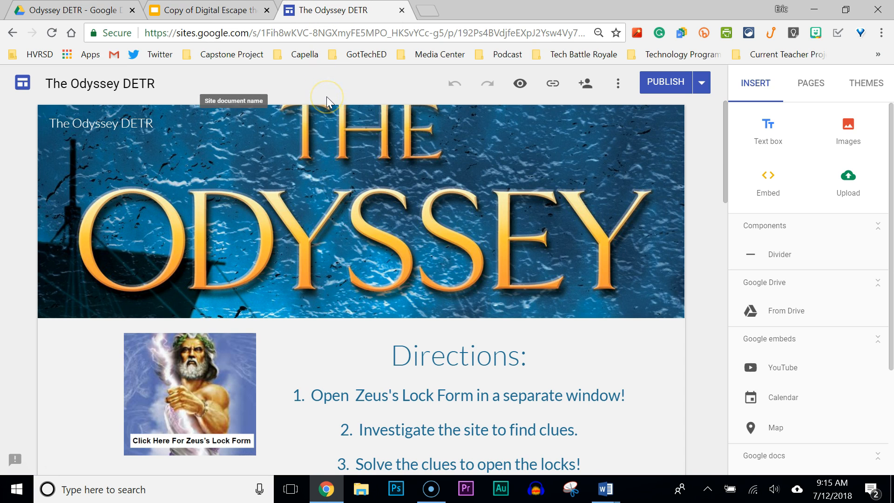
mouse_move(146, 260)
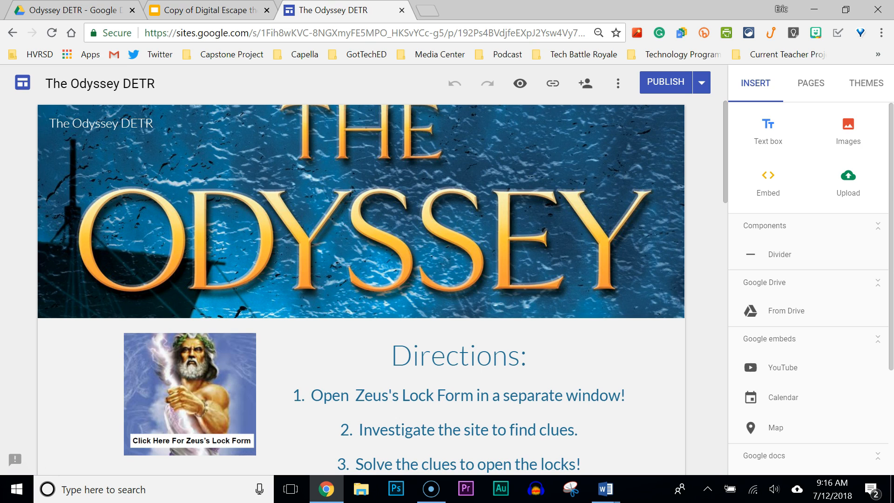
left_click(164, 383)
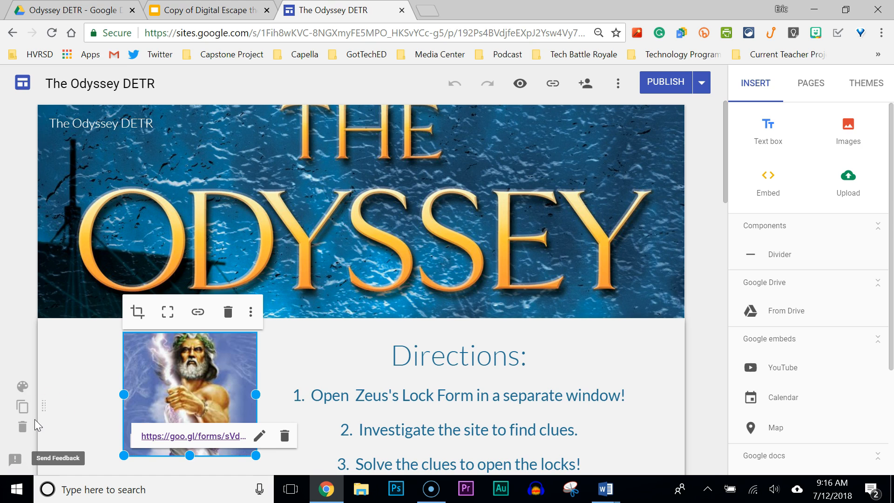
Save the site's publishing access as "Anyone can find and view the published version" and close the sharing settings
left_click(585, 84)
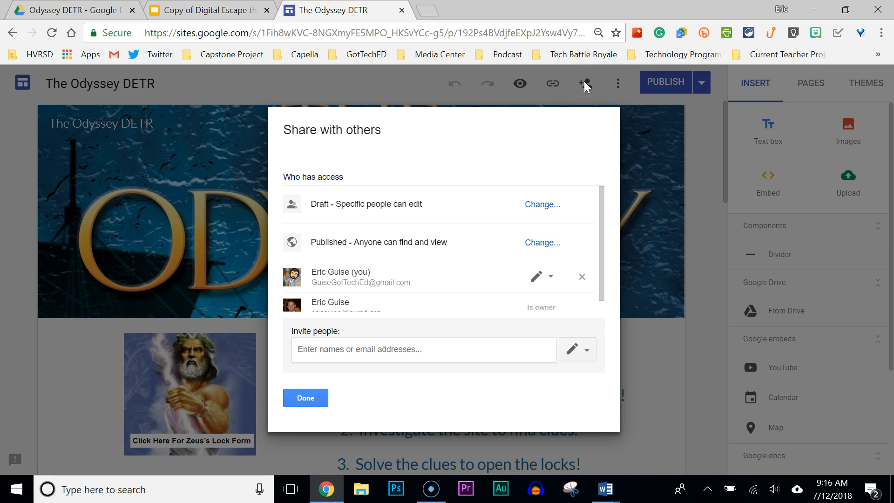
mouse_move(599, 204)
left_mouse_down()
mouse_move(600, 256)
mouse_move(601, 189)
left_mouse_up()
left_click(541, 244)
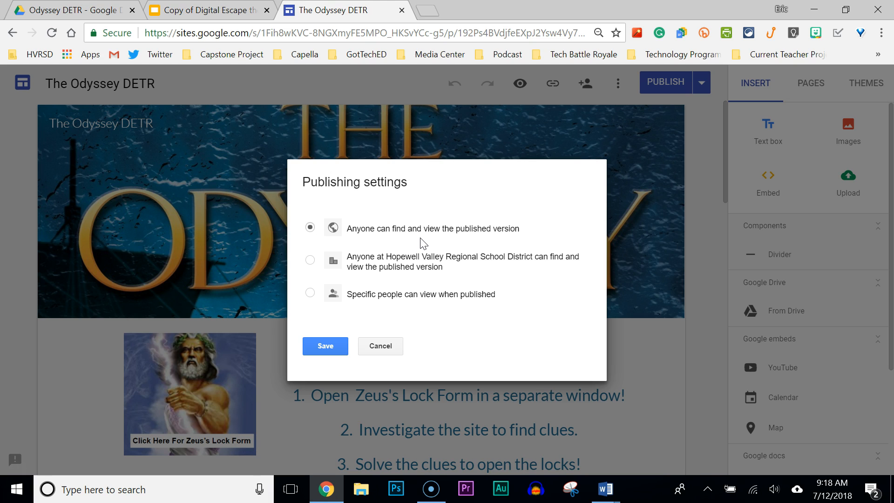
left_click(316, 354)
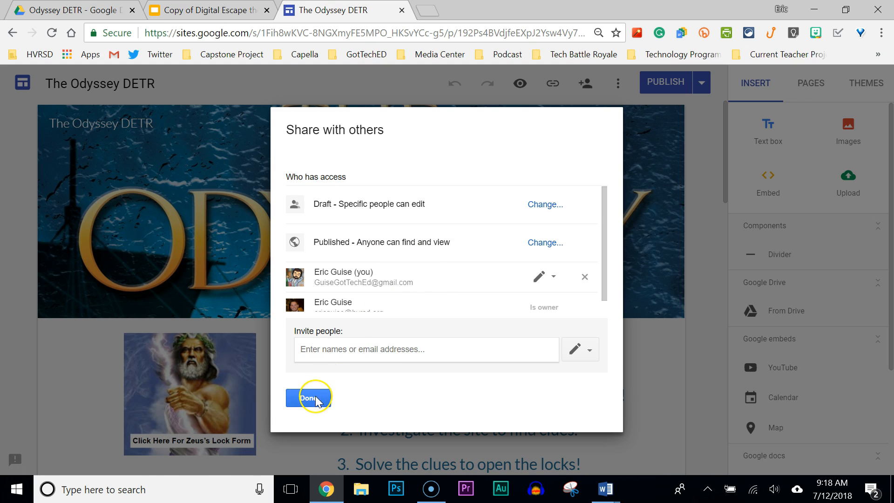
left_click(311, 398)
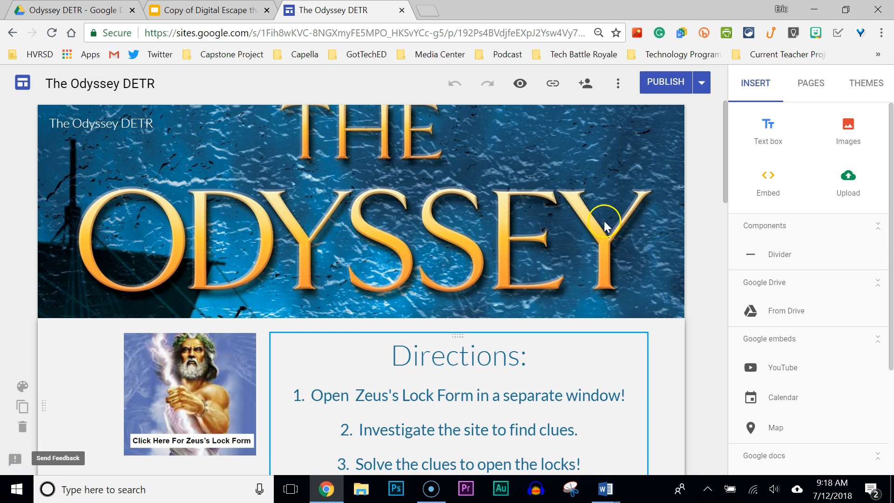
Review the site's publish settings, including its web address and search settings, without changing them
mouse_move(625, 164)
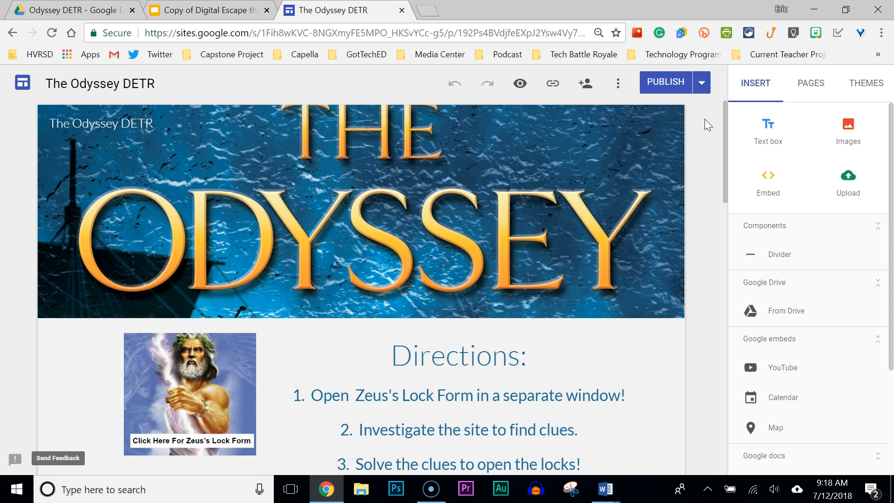
left_click(704, 85)
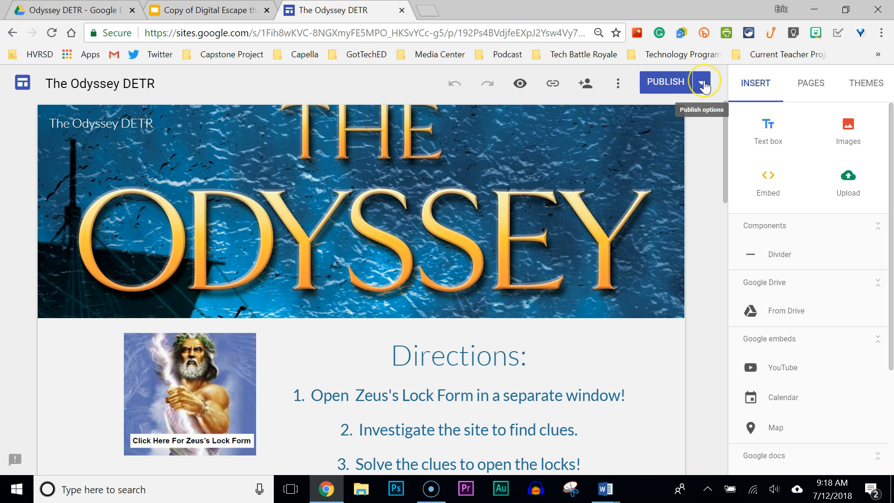
left_click(654, 84)
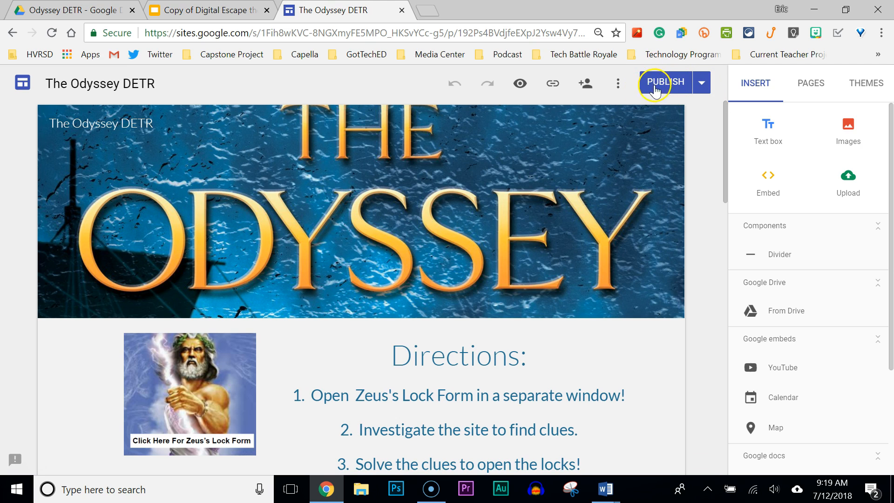
left_click(703, 85)
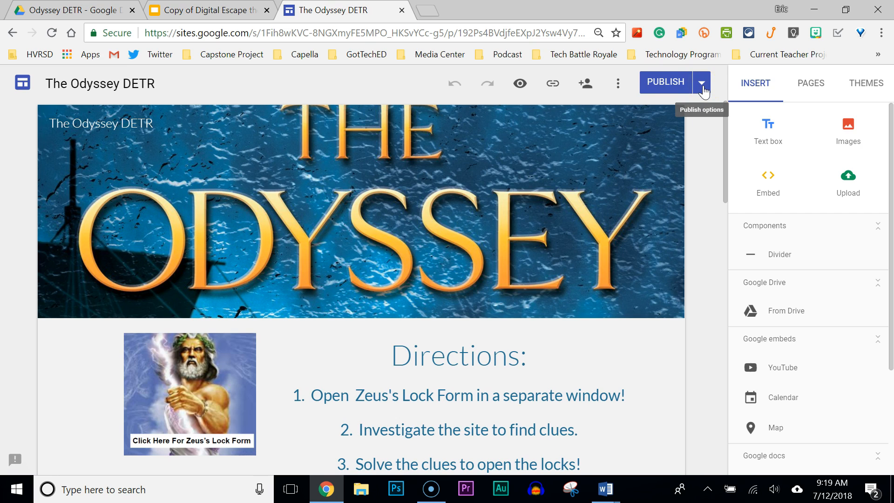
left_click(703, 90)
left_click(698, 133)
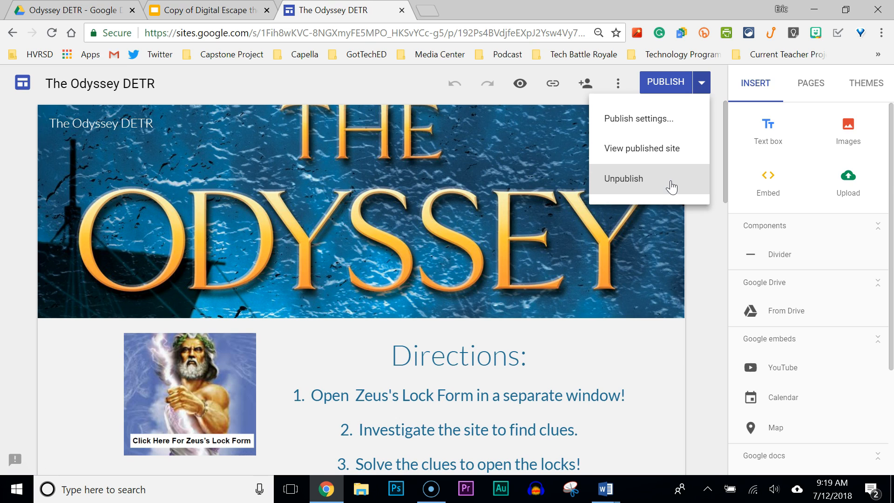
left_click(678, 161)
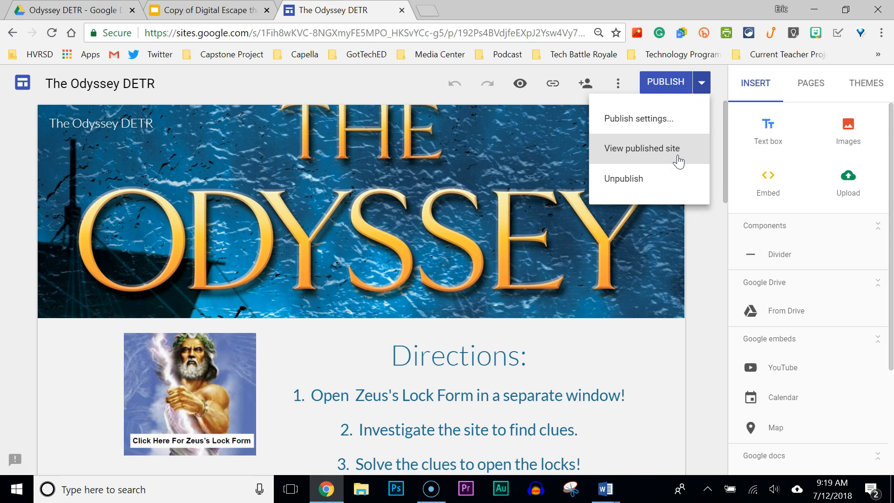
left_click(675, 132)
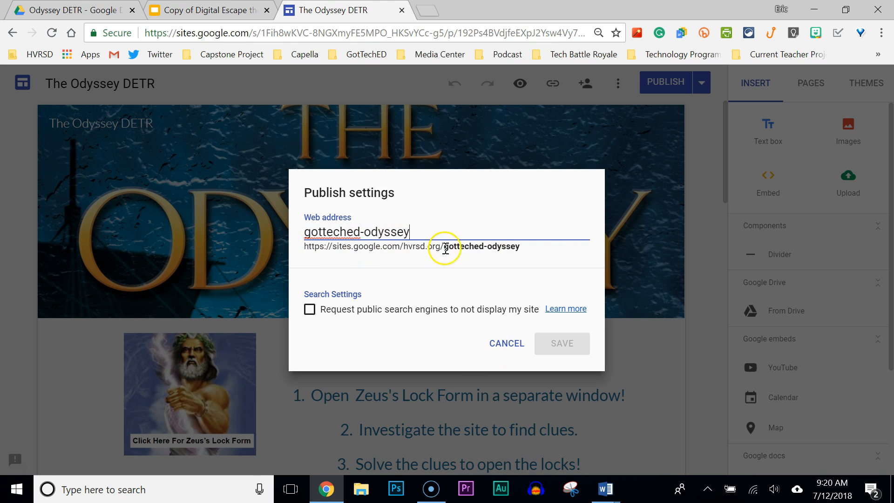
left_click(502, 345)
Publish The Odyssey DETR site and open the published version
left_click(661, 79)
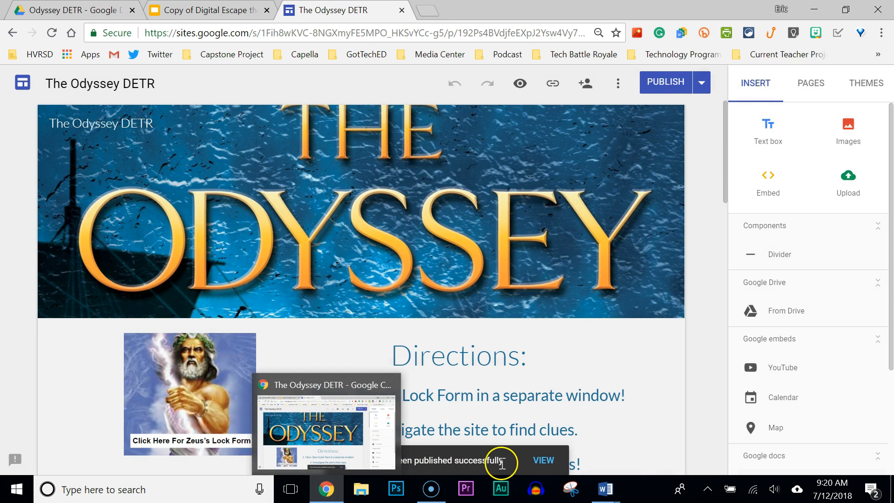
left_click(540, 460)
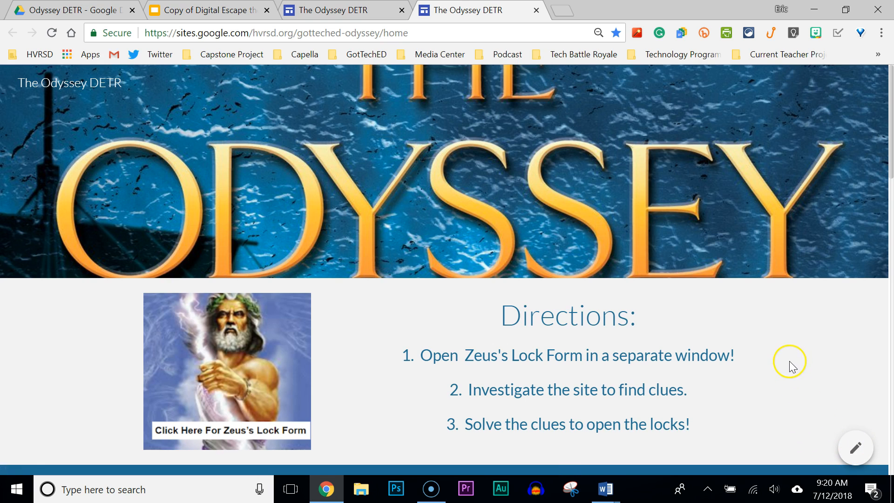
left_click(207, 324)
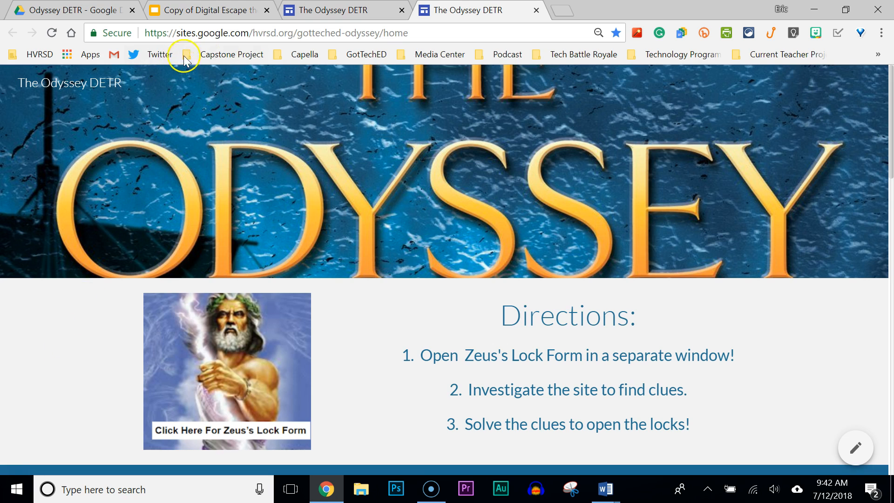
Select the full web address of the published Odyssey site
left_click(205, 37)
triple_click(205, 37)
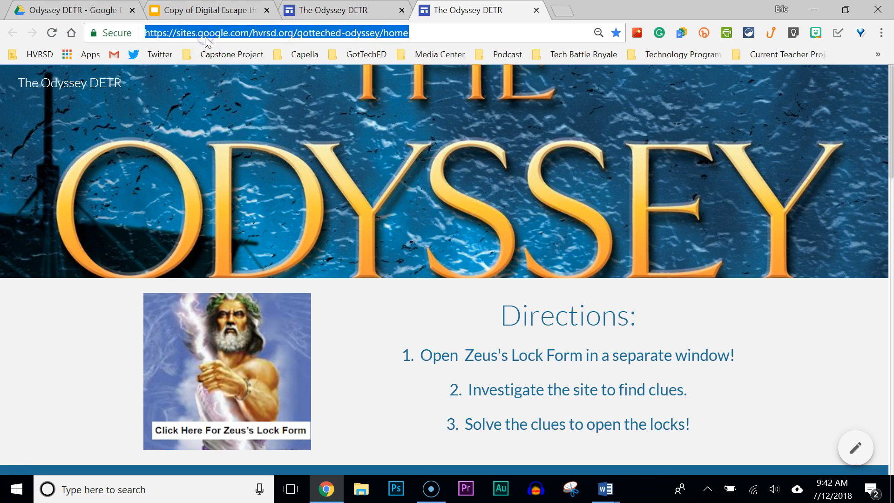